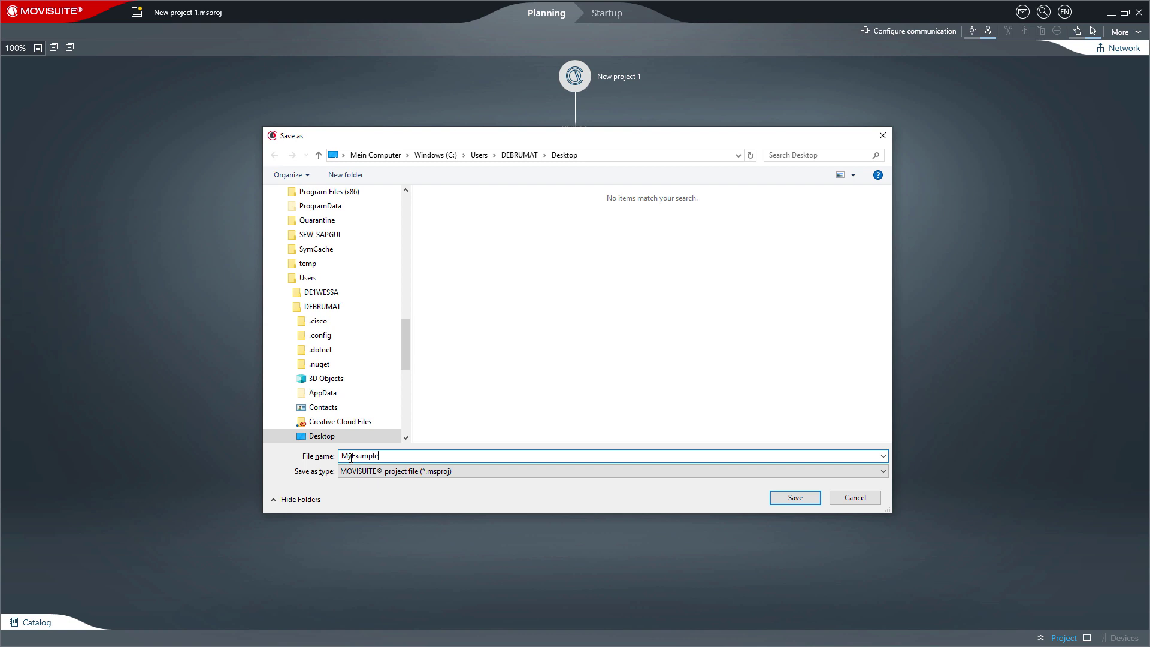
- Save the project as MyExampleProject on the Desktop and verify its new icon appears there
{"action": "type", "text": "roject"}
{"action": "left_click", "coordinate": [783, 504]}
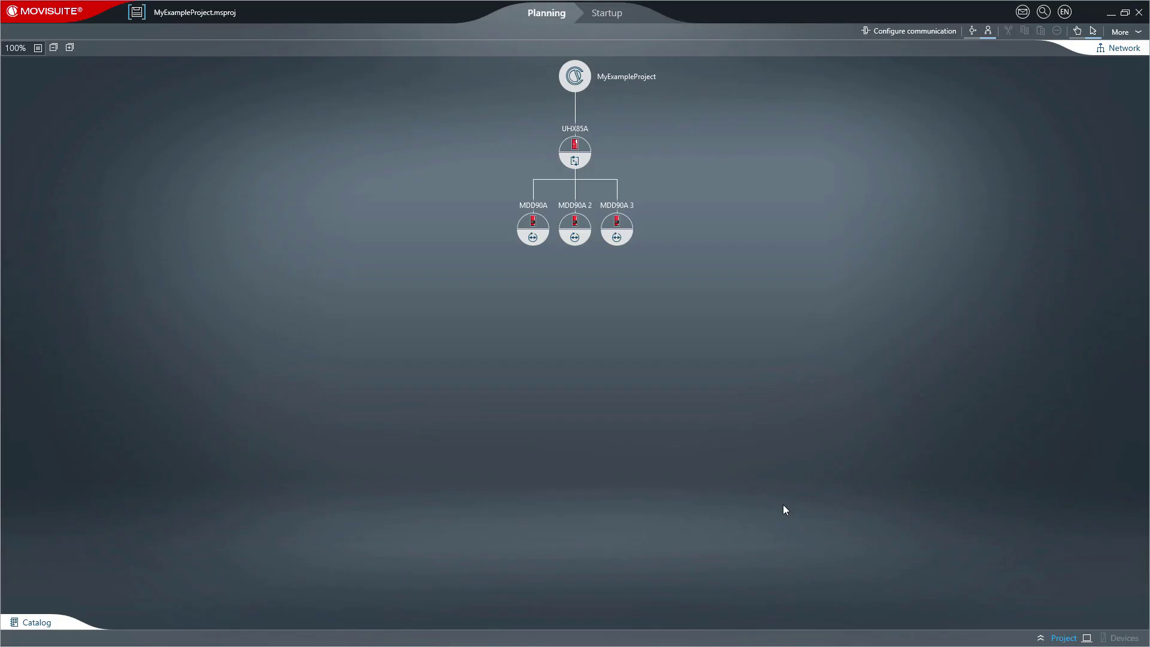
{"action": "left_click", "coordinate": [1111, 12]}
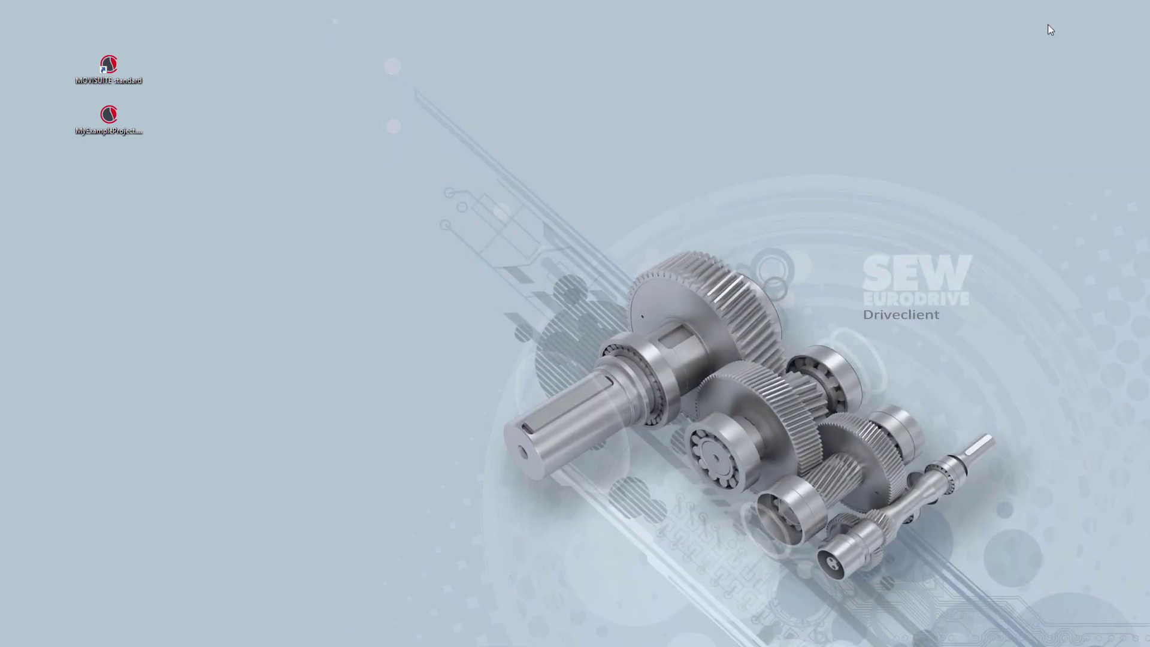
{"action": "left_click", "coordinate": [191, 181]}
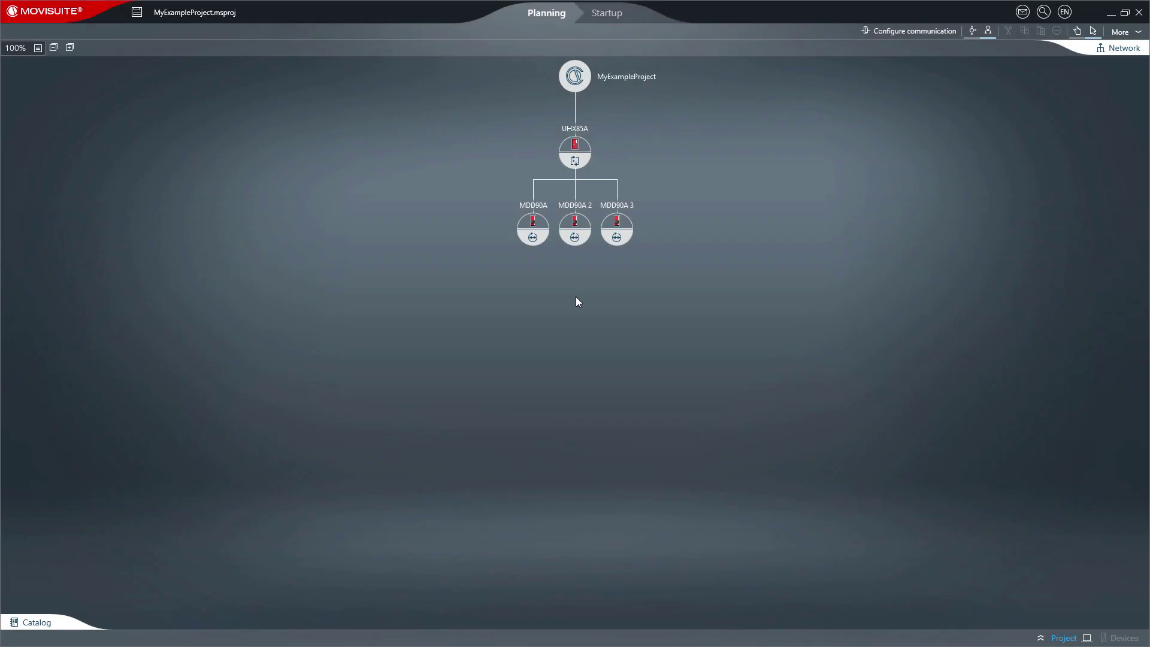
- Rename the UHX85A controller node to MyController, then save MyExampleProject
{"action": "double_click", "coordinate": [574, 130]}
{"action": "type", "text": "MyController"}
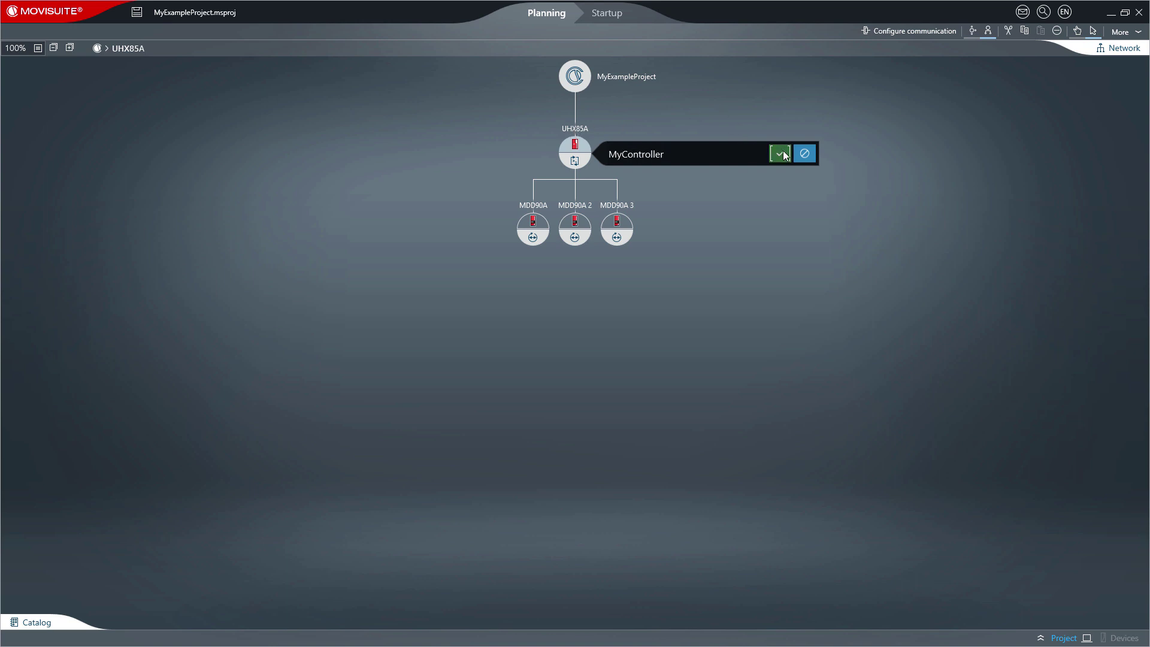
{"action": "left_click", "coordinate": [781, 153]}
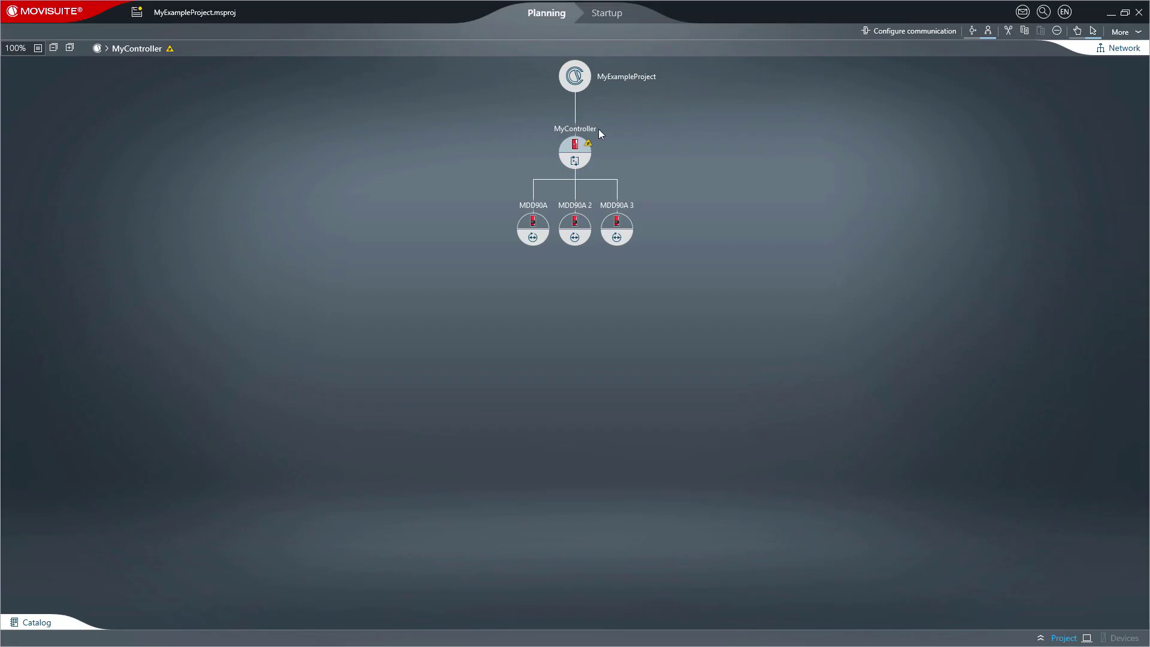
{"action": "left_click", "coordinate": [144, 17]}
- Use Save as to store a copy named MyExampleProjectNew.msproj next to the original
{"action": "left_click", "coordinate": [53, 17]}
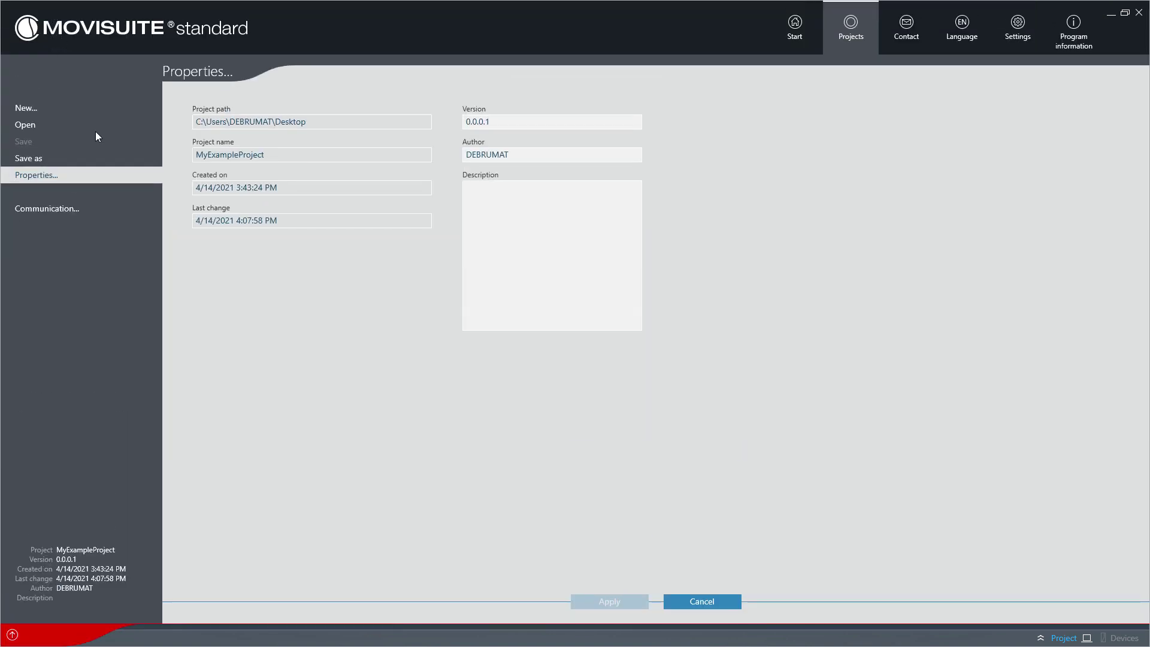
{"action": "left_click", "coordinate": [103, 158]}
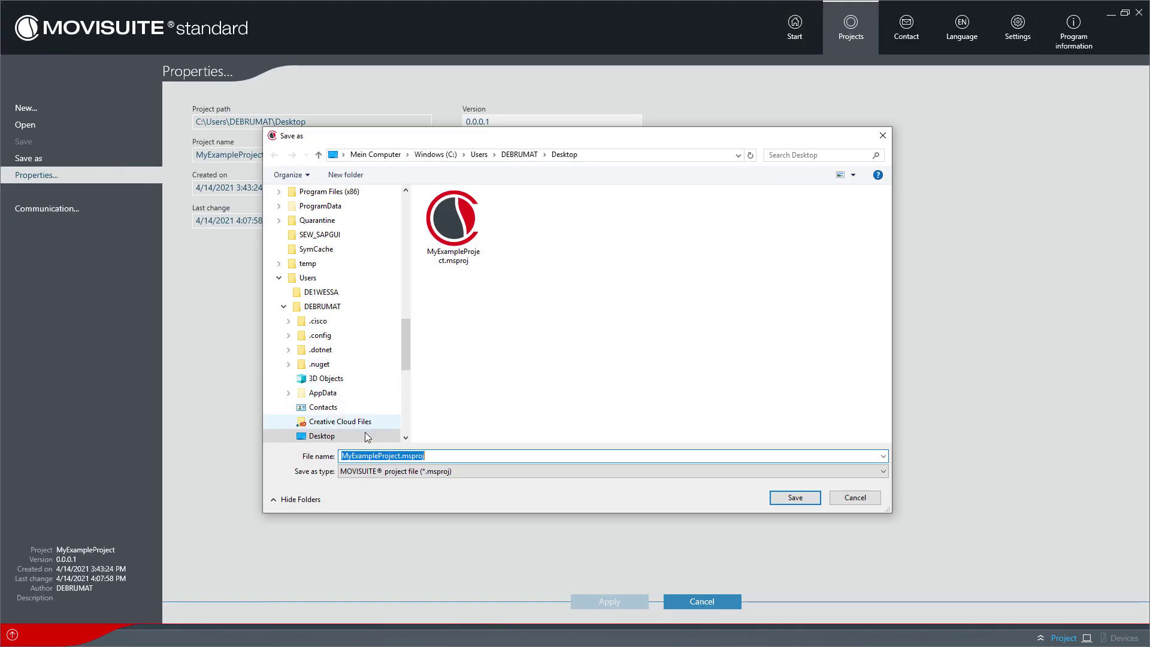
{"action": "left_click", "coordinate": [400, 456]}
{"action": "type", "text": "New"}
{"action": "left_click", "coordinate": [783, 502]}
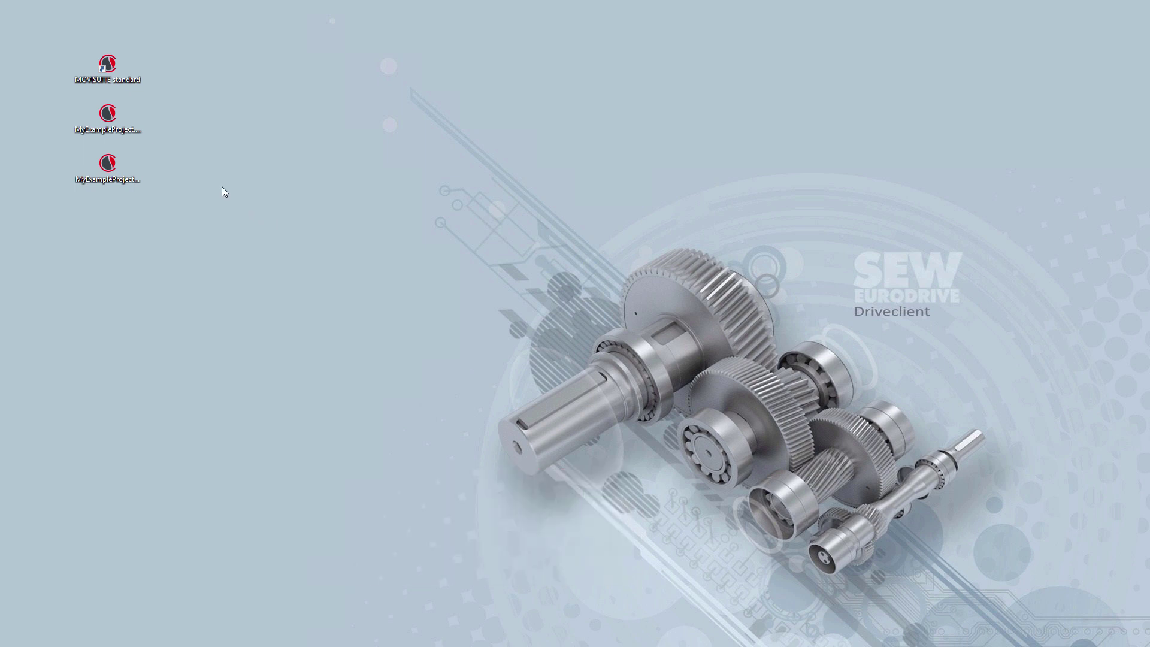
- Launch MyExampleProject from the desktop, then open MyExampleProjectNew.msproj from within MOVISUITE
{"action": "double_click", "coordinate": [129, 115]}
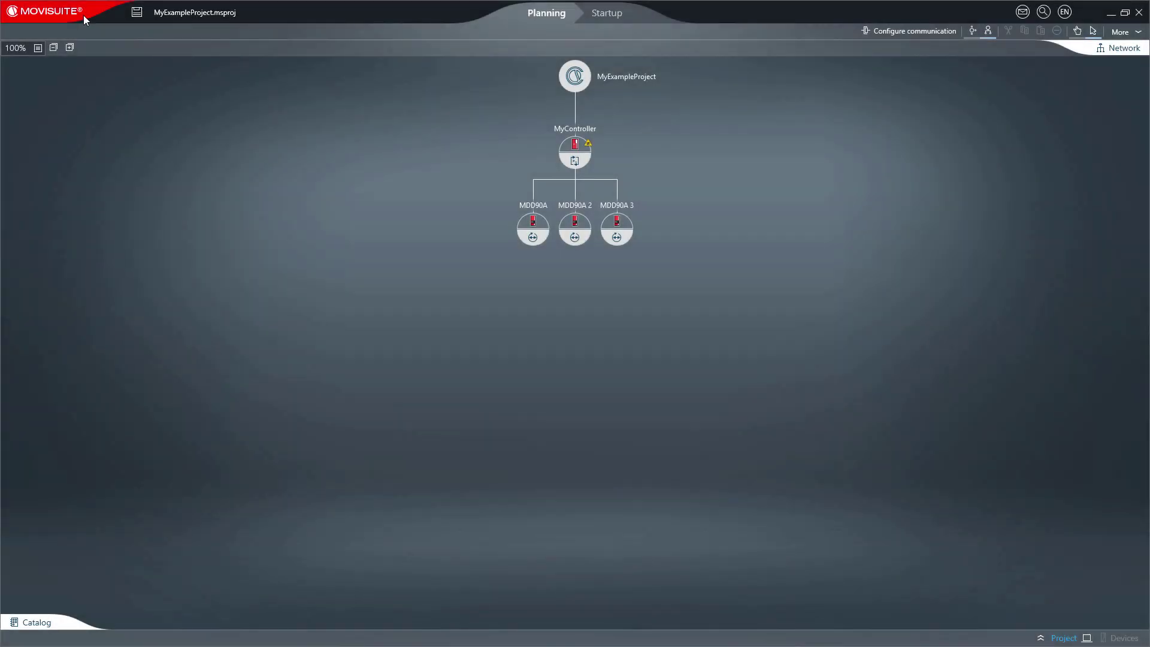
{"action": "left_click", "coordinate": [83, 15]}
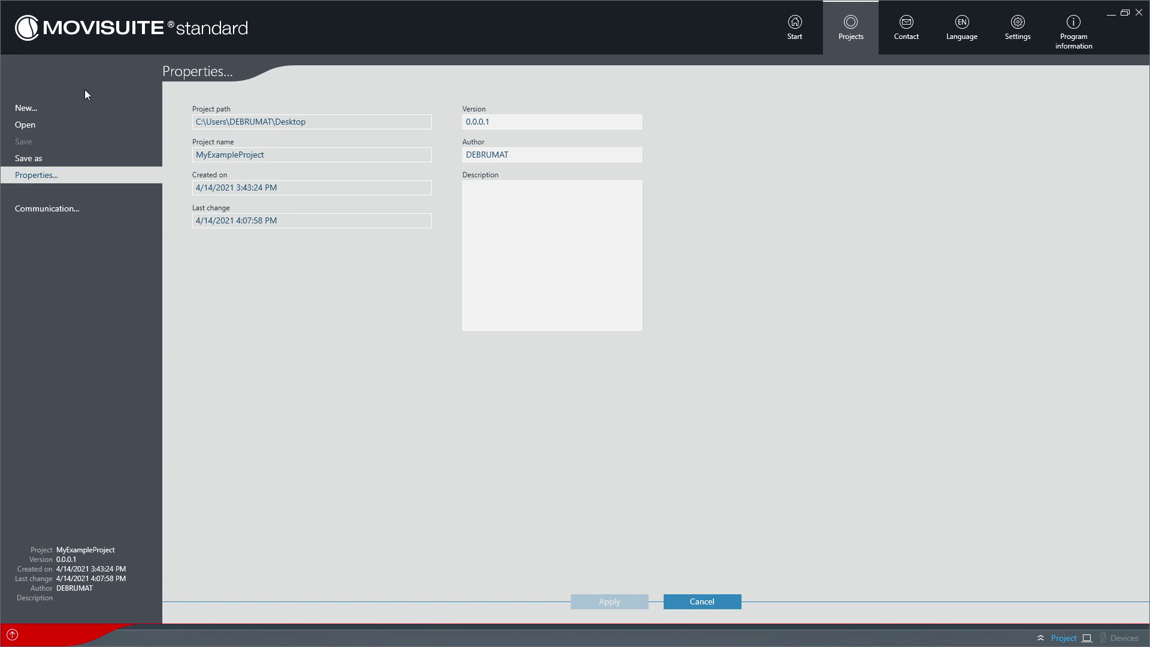
{"action": "left_click", "coordinate": [87, 124]}
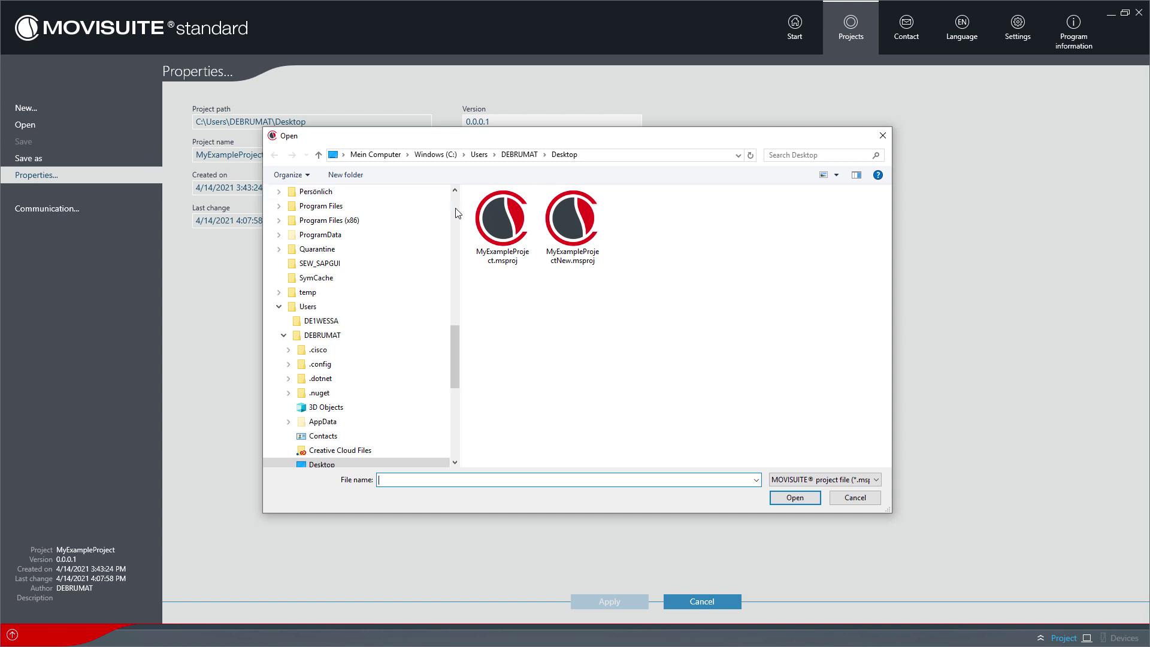
{"action": "double_click", "coordinate": [578, 220]}
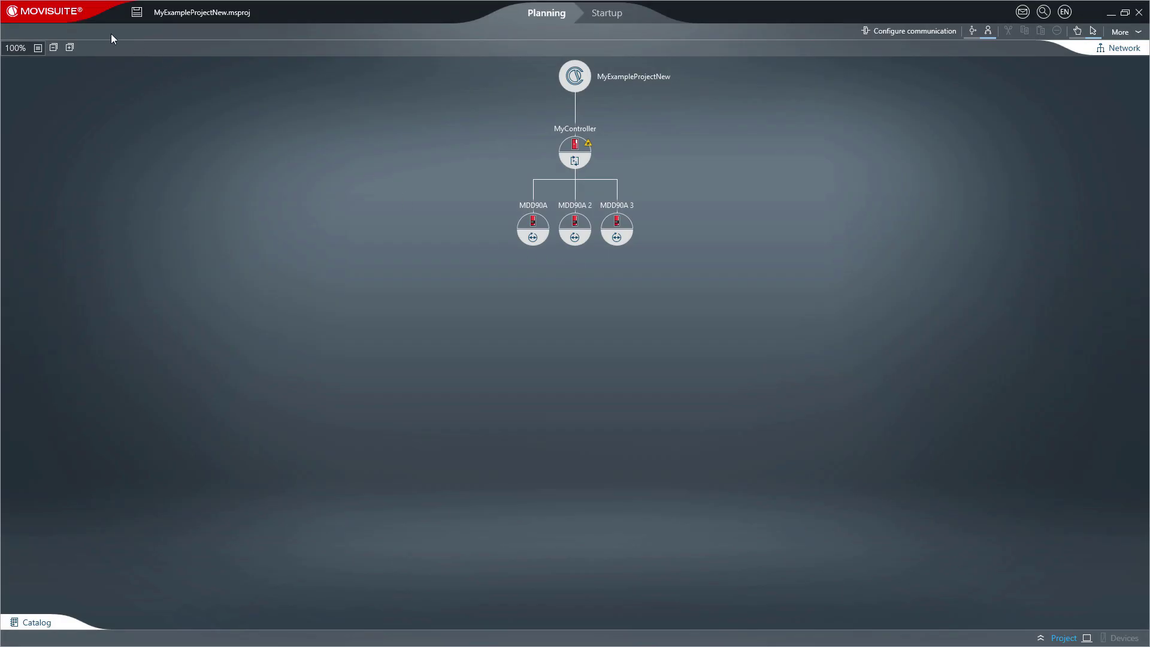
- Go to the Start page to reopen MyExampleProject from the last opened projects
{"action": "left_click", "coordinate": [62, 13]}
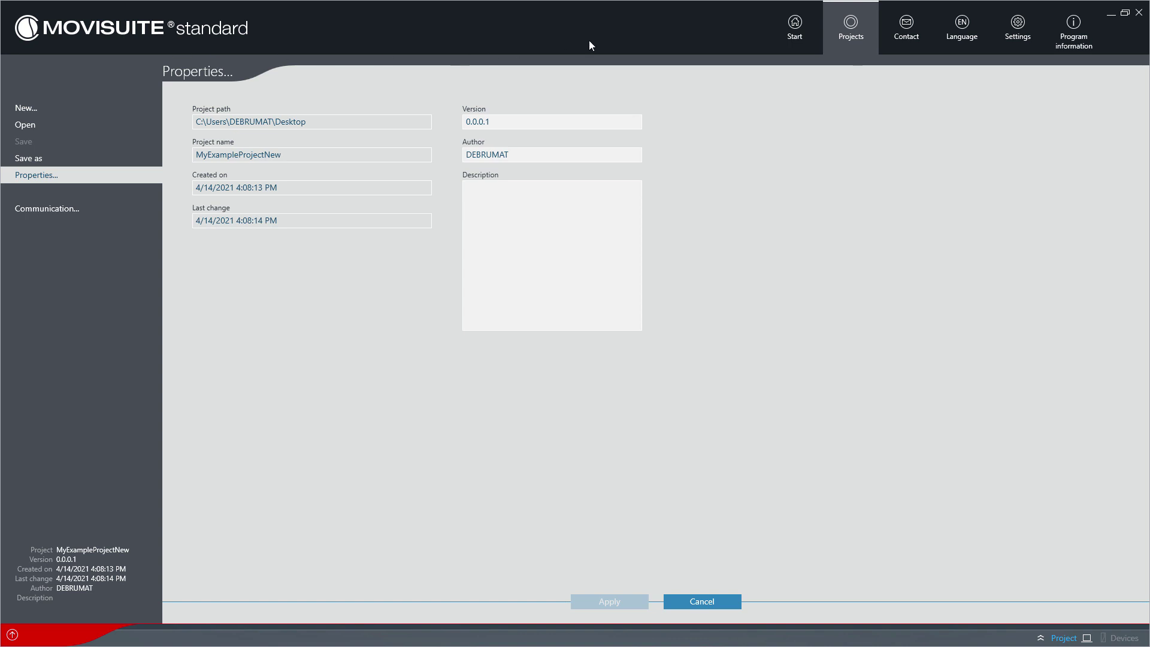
{"action": "left_click", "coordinate": [795, 25]}
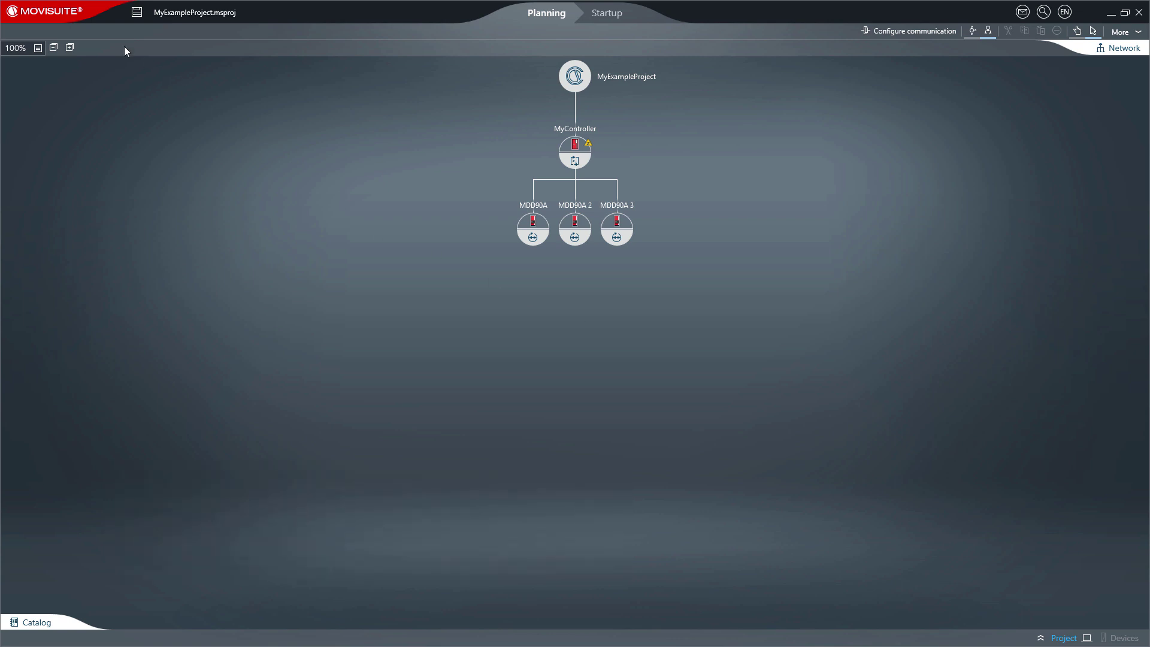
- Open LegacyProject.sdf from the LegacyProjects > LegacyProject folder
{"action": "left_click", "coordinate": [68, 13]}
{"action": "left_click", "coordinate": [109, 122]}
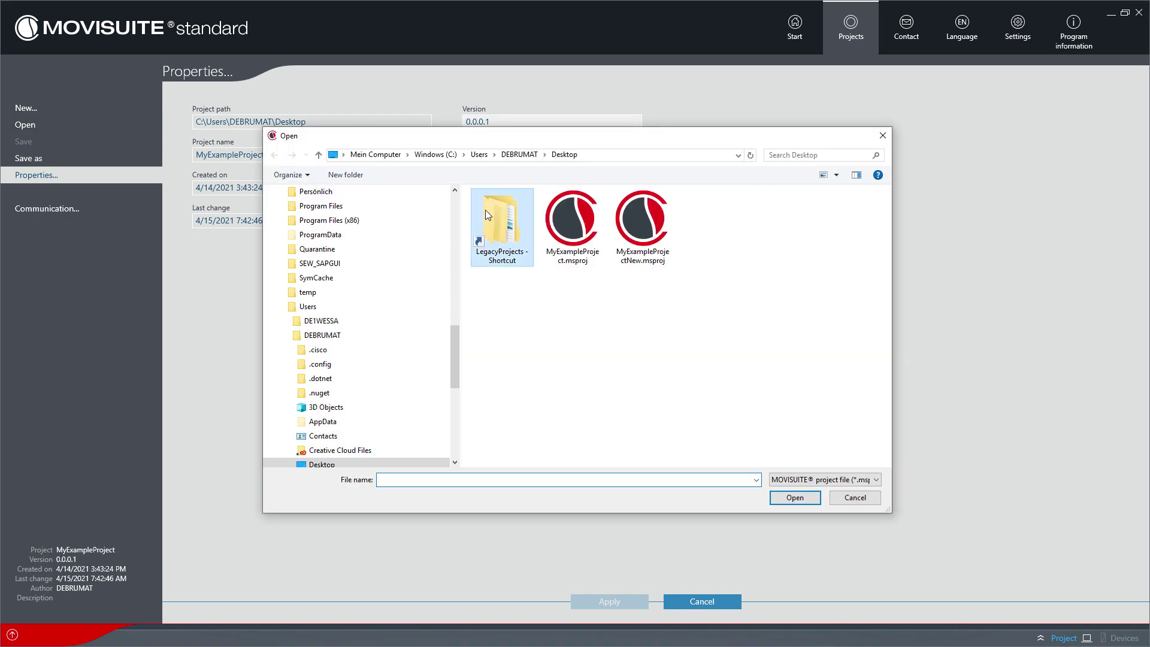
{"action": "double_click", "coordinate": [484, 211]}
{"action": "double_click", "coordinate": [496, 224]}
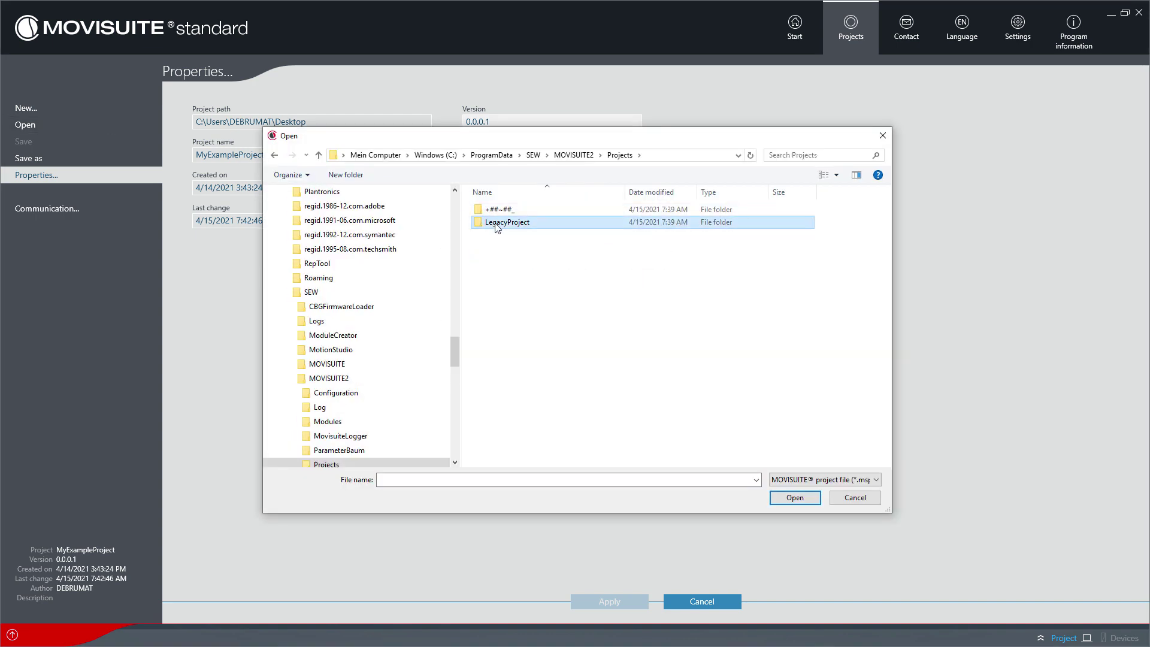
{"action": "left_click", "coordinate": [521, 212]}
{"action": "double_click", "coordinate": [518, 209]}
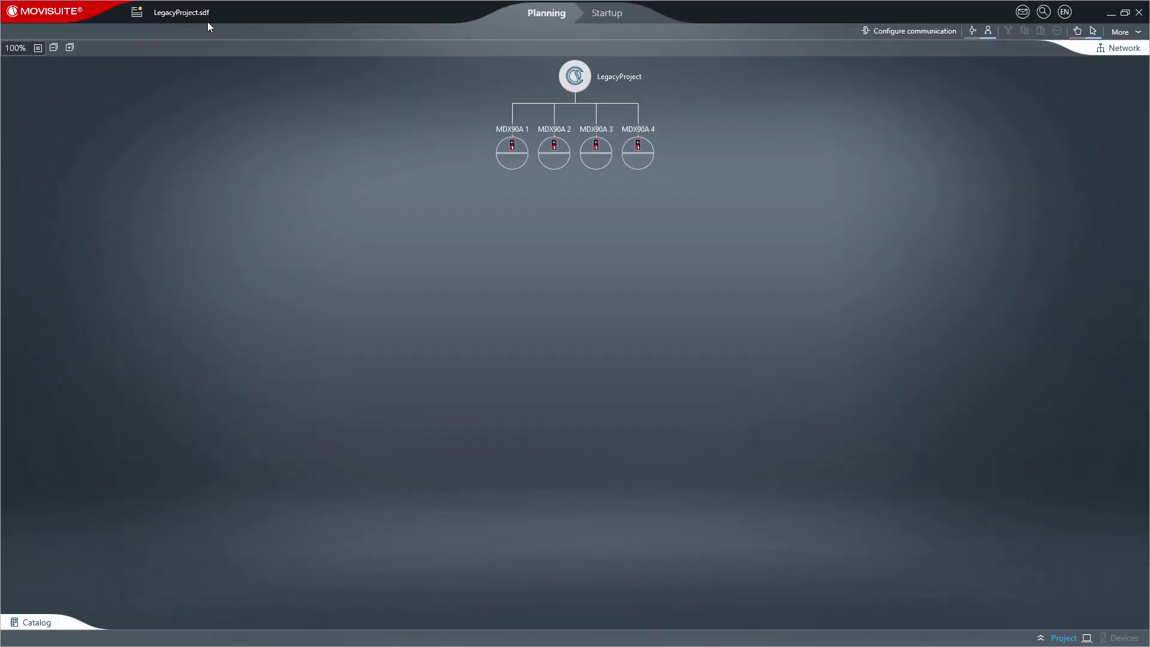
- Add a structure node named Small change under LegacyProject and save the converted project
{"action": "right_click", "coordinate": [575, 77]}
{"action": "left_click", "coordinate": [606, 88]}
{"action": "key", "text": "Return"}
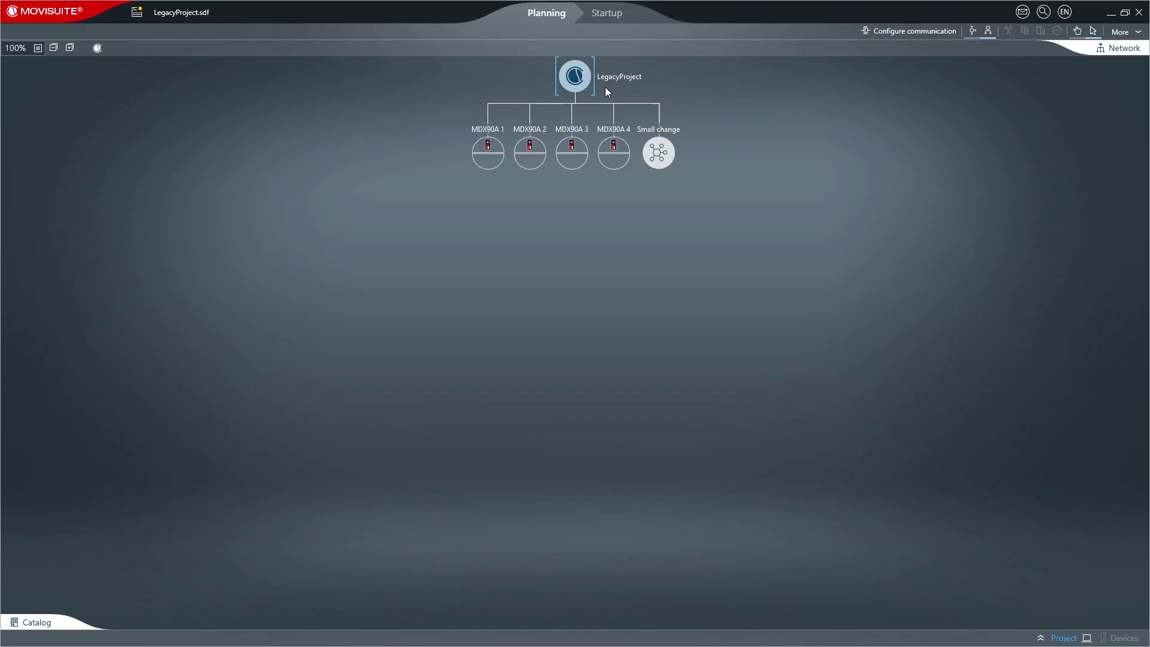
{"action": "left_click", "coordinate": [143, 13]}
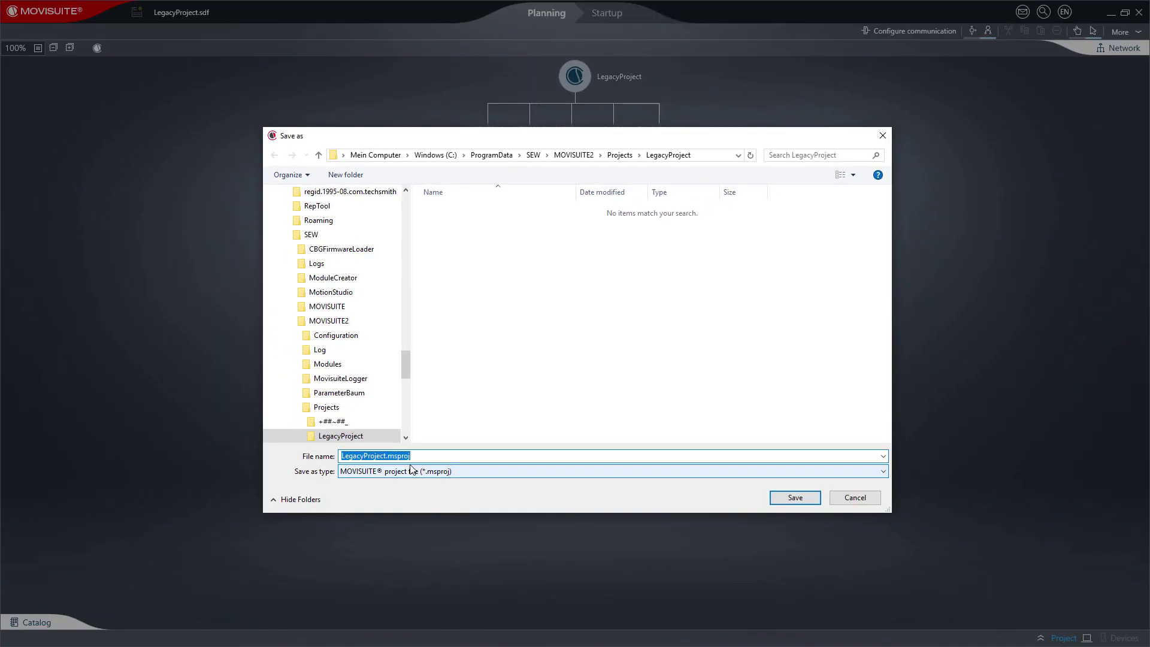
{"action": "left_click", "coordinate": [778, 502]}
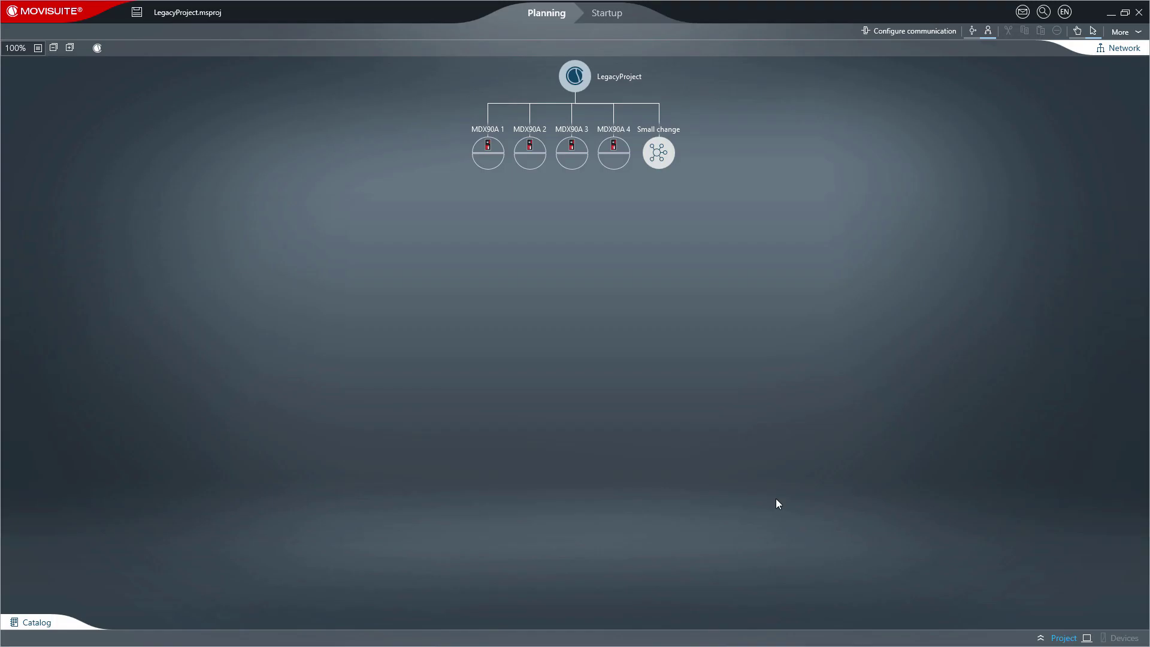
{"action": "left_click_drag", "start_coordinate": [1148, 95], "coordinate": [517, 98]}
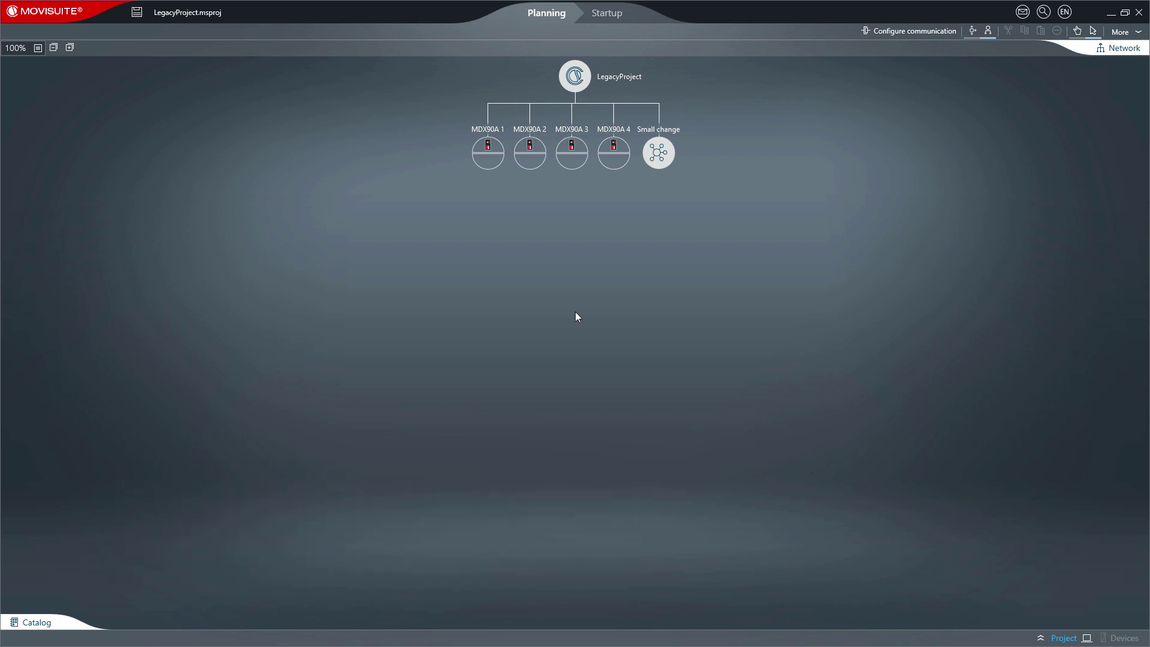
- Enter the advanced-level password under Settings > Permission level, apply Advanced, and verify it
{"action": "left_click", "coordinate": [66, 9]}
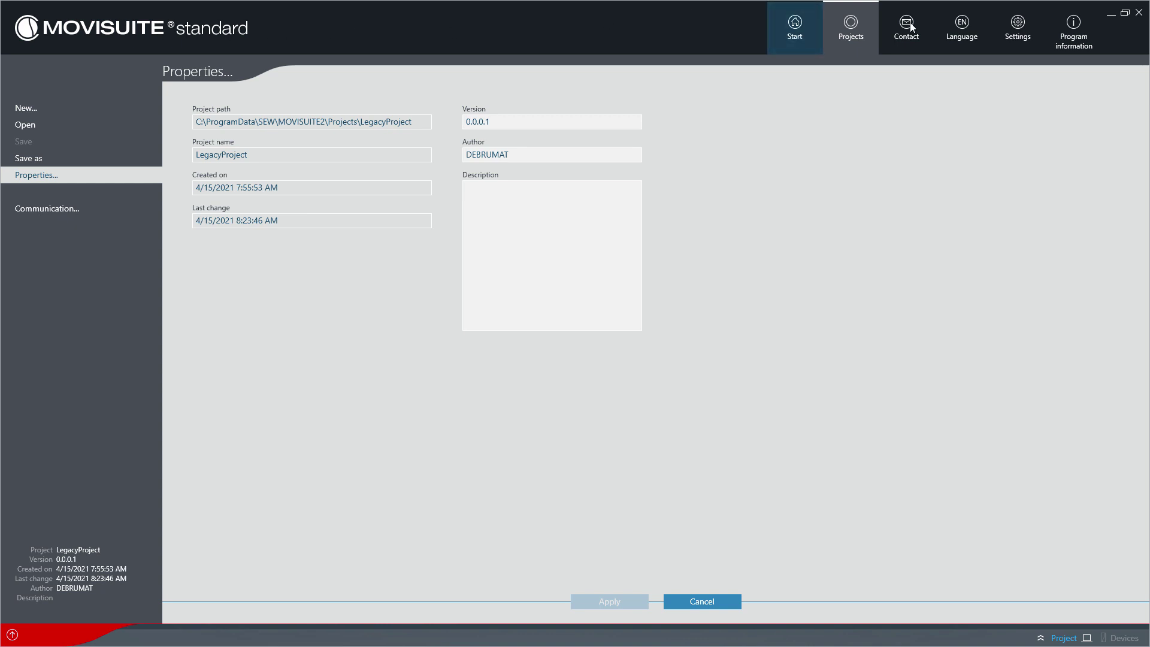
{"action": "left_click", "coordinate": [1016, 28]}
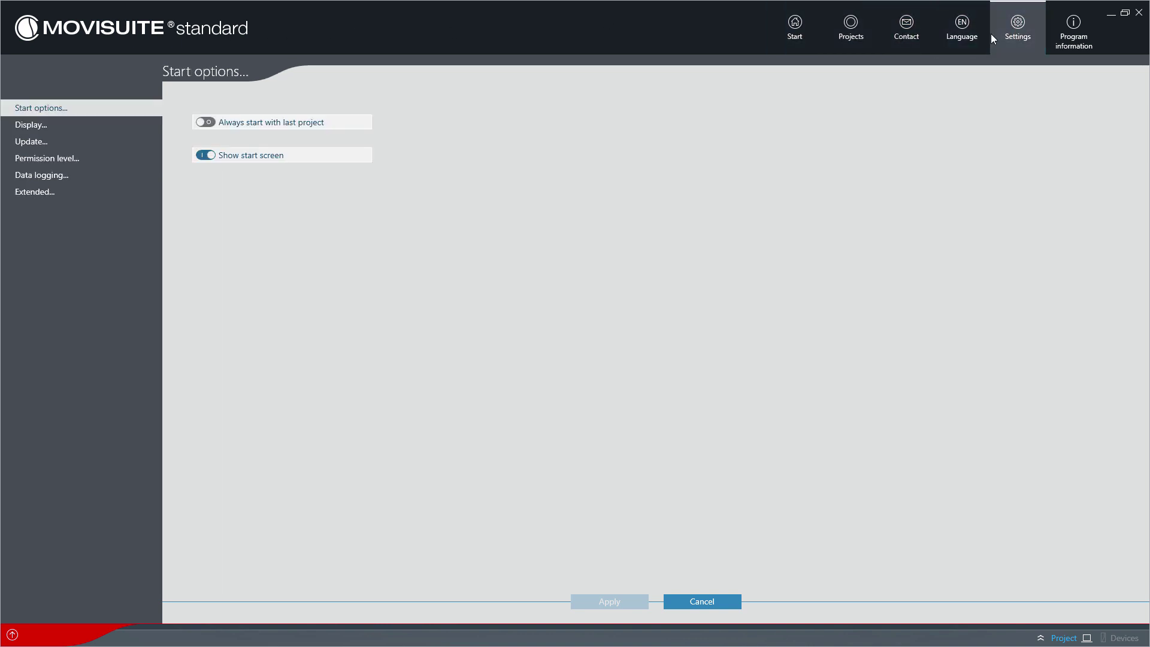
{"action": "left_click", "coordinate": [149, 156]}
{"action": "left_click", "coordinate": [206, 187]}
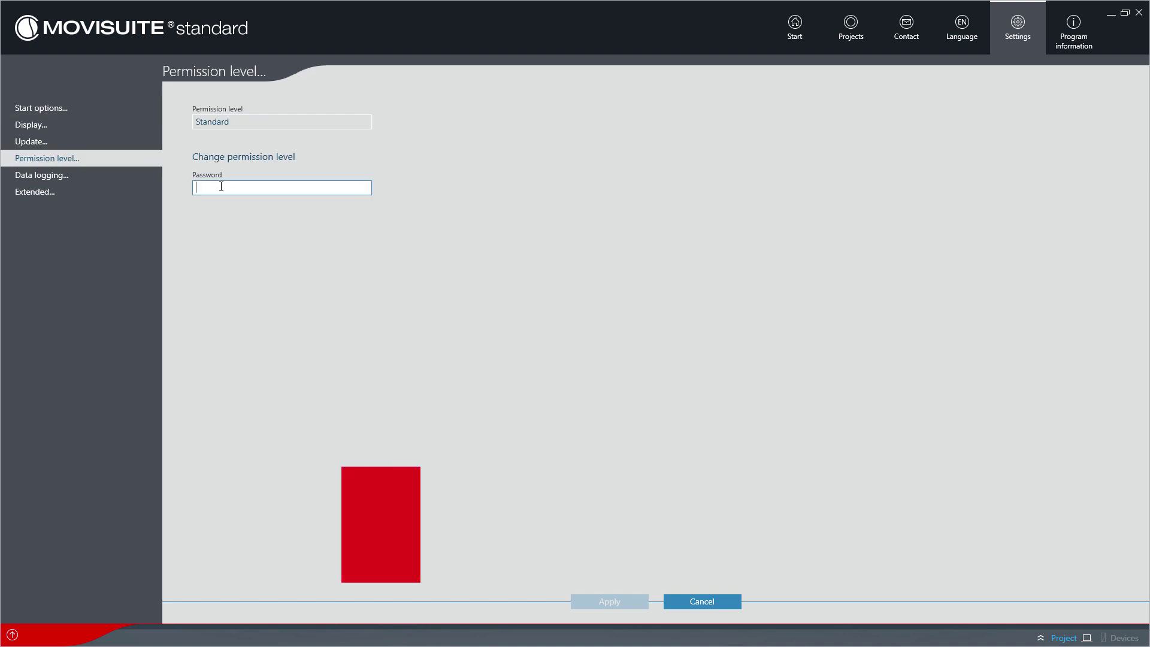
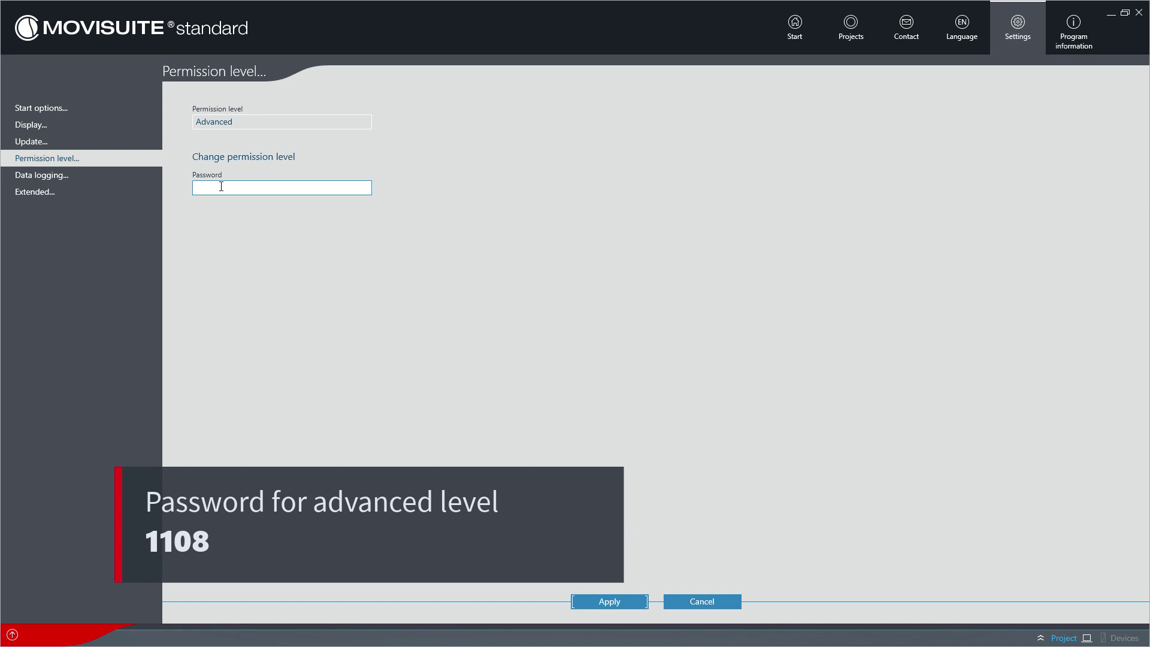
{"action": "left_click", "coordinate": [605, 601]}
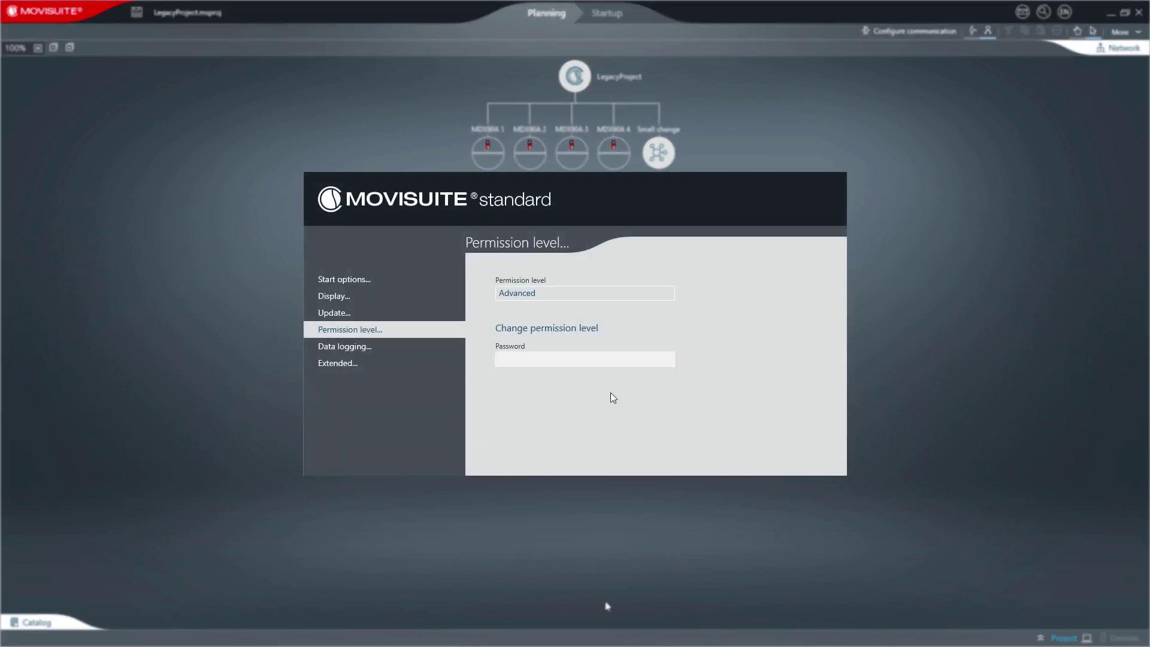
{"action": "left_click", "coordinate": [574, 359]}
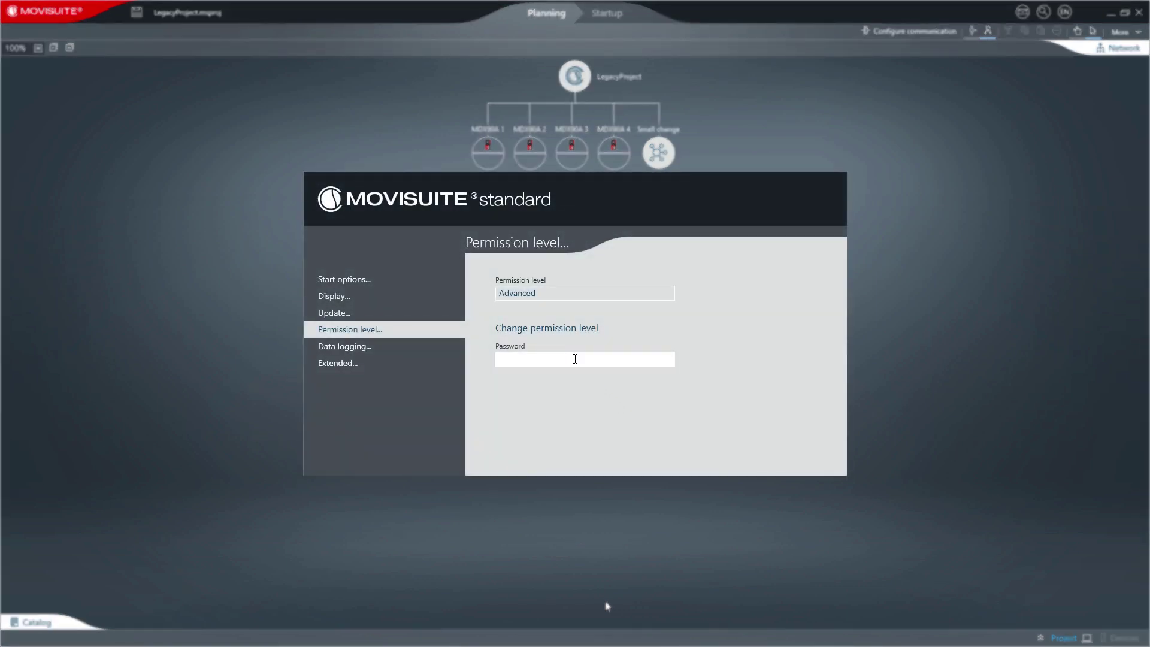
{"action": "type", "text": "a"}
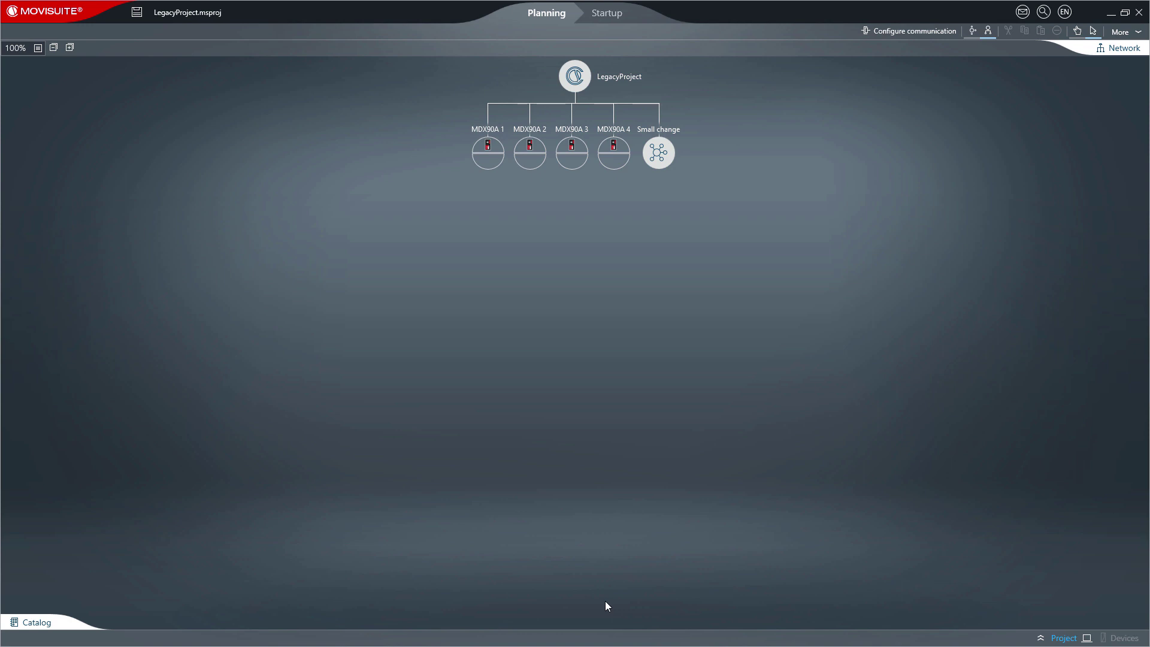
{"action": "left_click", "coordinate": [70, 11]}
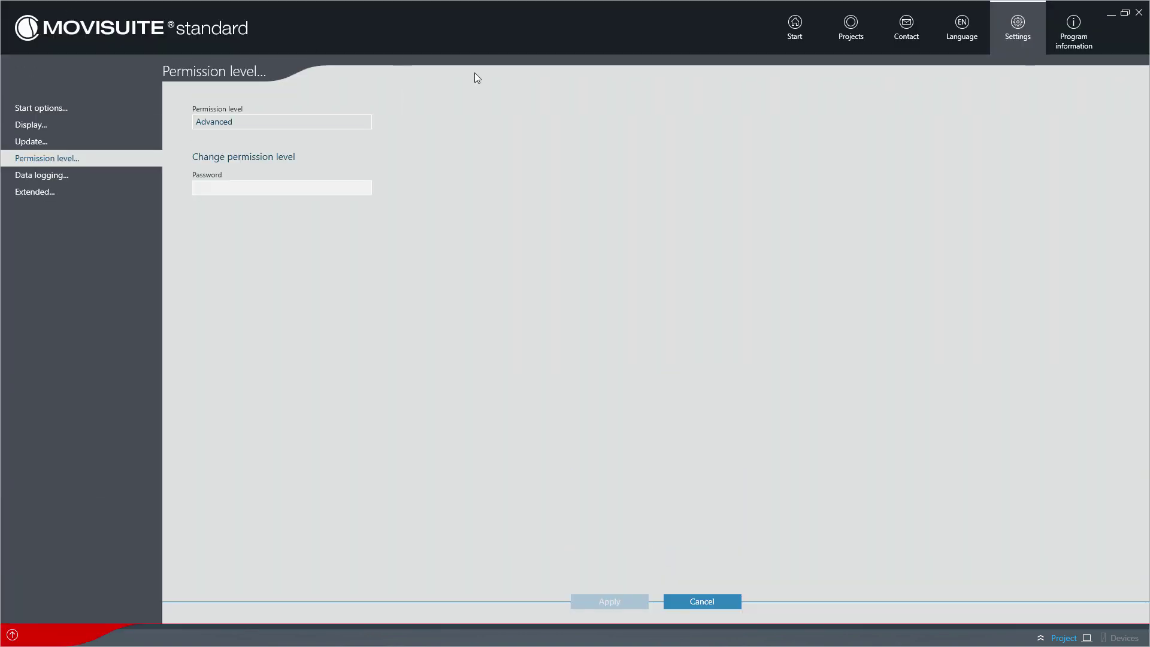
- Save LegacyProject as LegacyProject.mspro using the 'MOVISUITE project export up to V2.20' type
{"action": "left_click", "coordinate": [842, 37]}
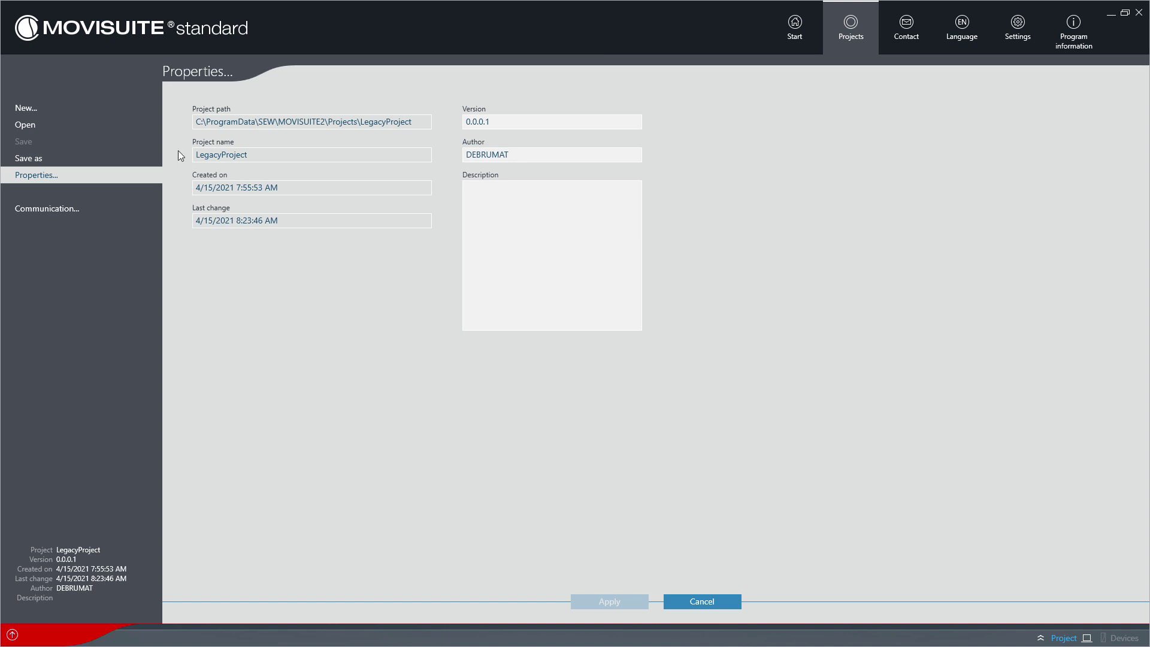
{"action": "left_click", "coordinate": [146, 160]}
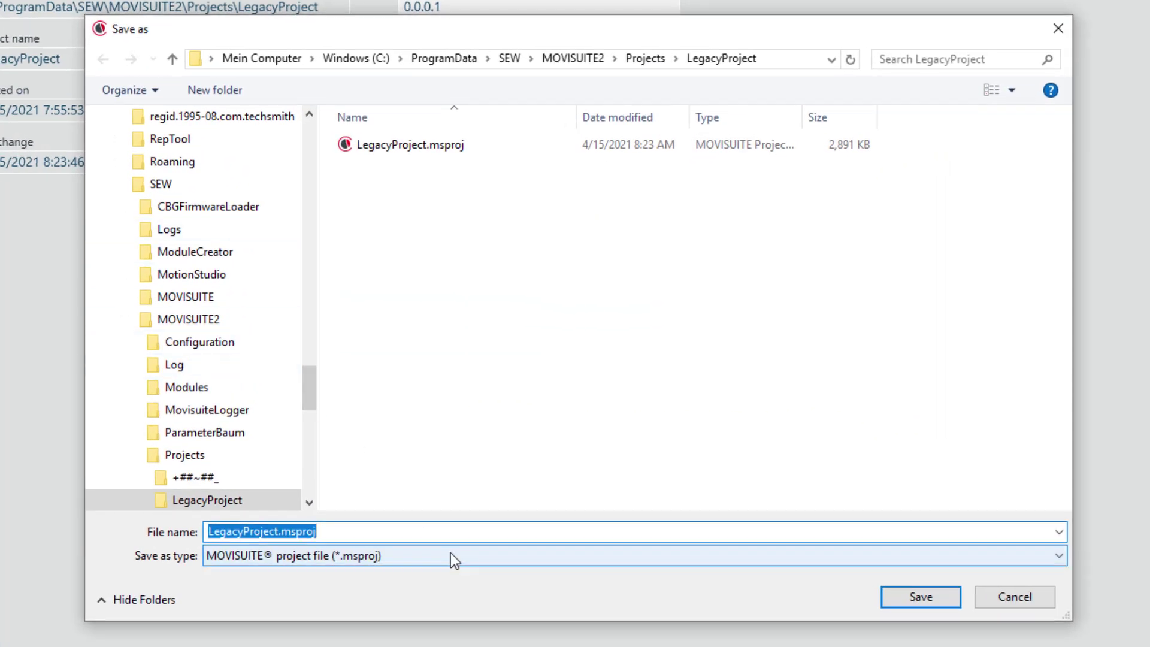
{"action": "left_click", "coordinate": [450, 552]}
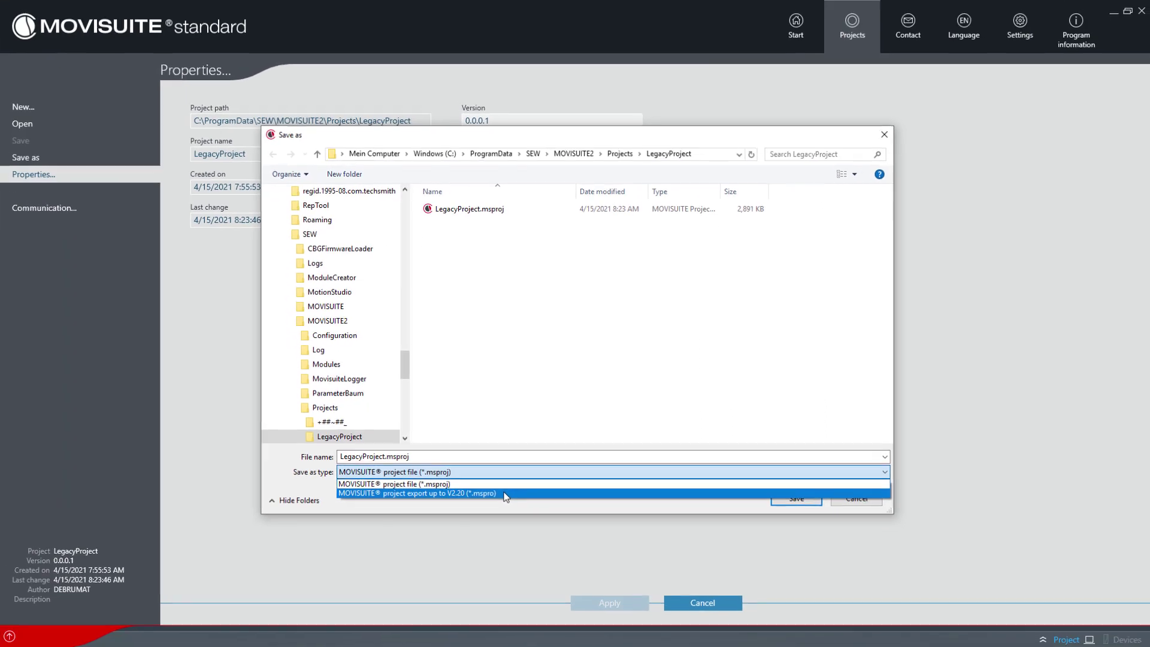
{"action": "left_click", "coordinate": [504, 492]}
{"action": "left_click", "coordinate": [781, 495]}
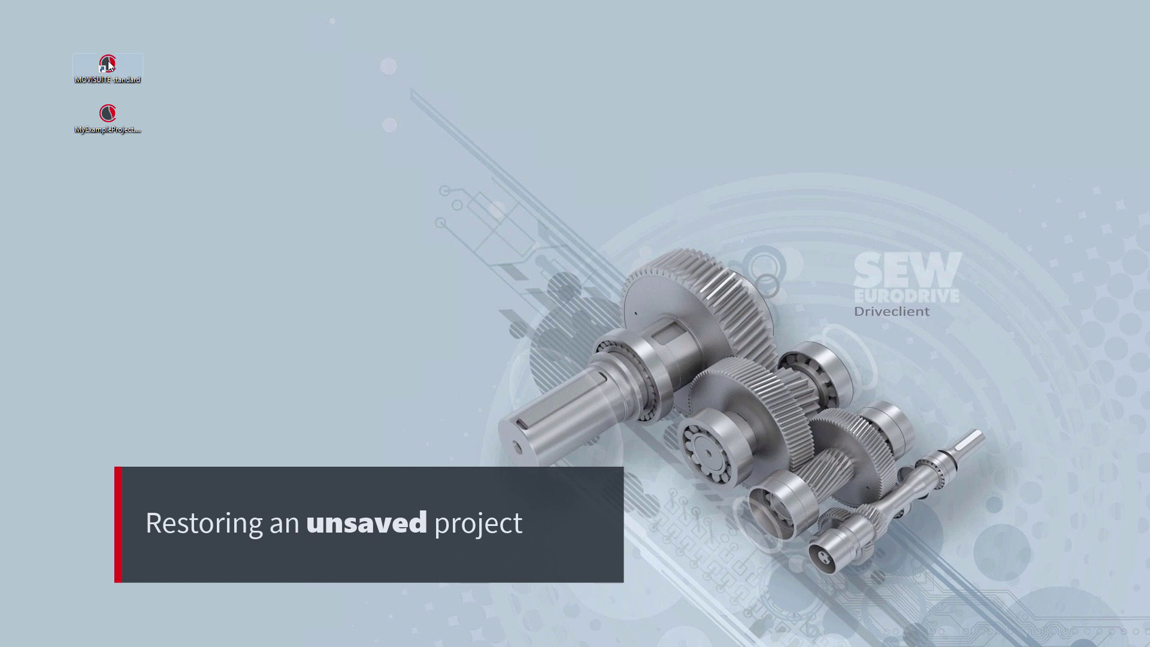
- Relaunch MOVISUITE standard from its desktop shortcut to get the unsaved-project restore prompt
{"action": "left_click", "coordinate": [108, 64]}
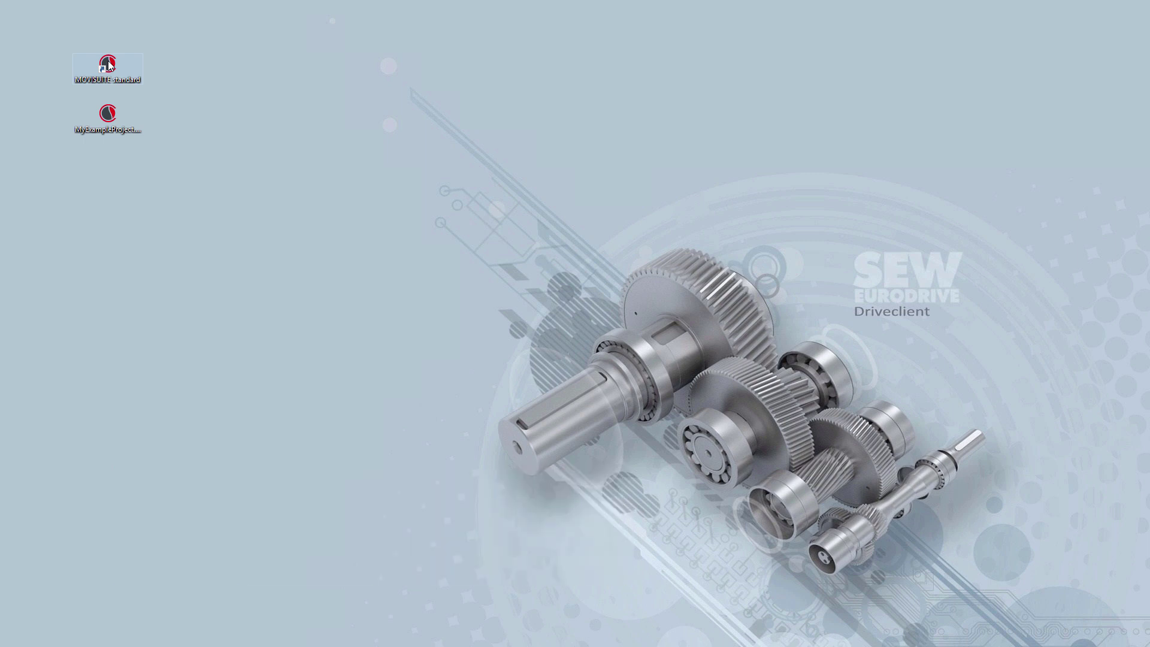
{"action": "double_click", "coordinate": [108, 64]}
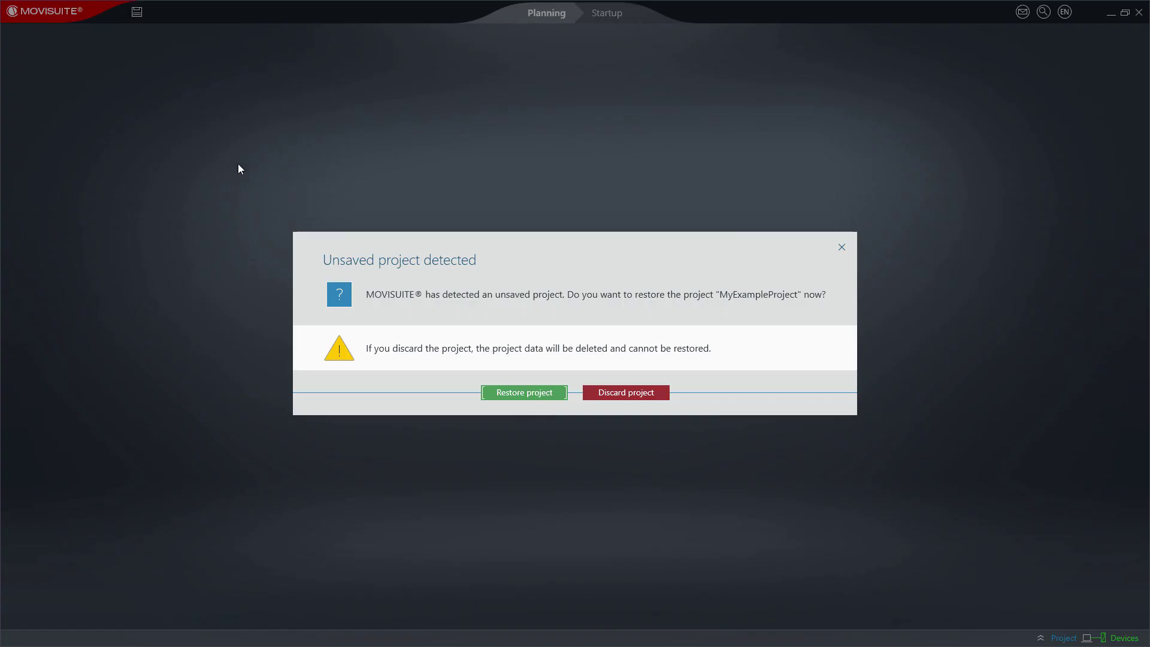
- Restore the unsaved MyExampleProject and save it to the Desktop as MyExampleProject_recovered.msproj
{"action": "left_click", "coordinate": [524, 394]}
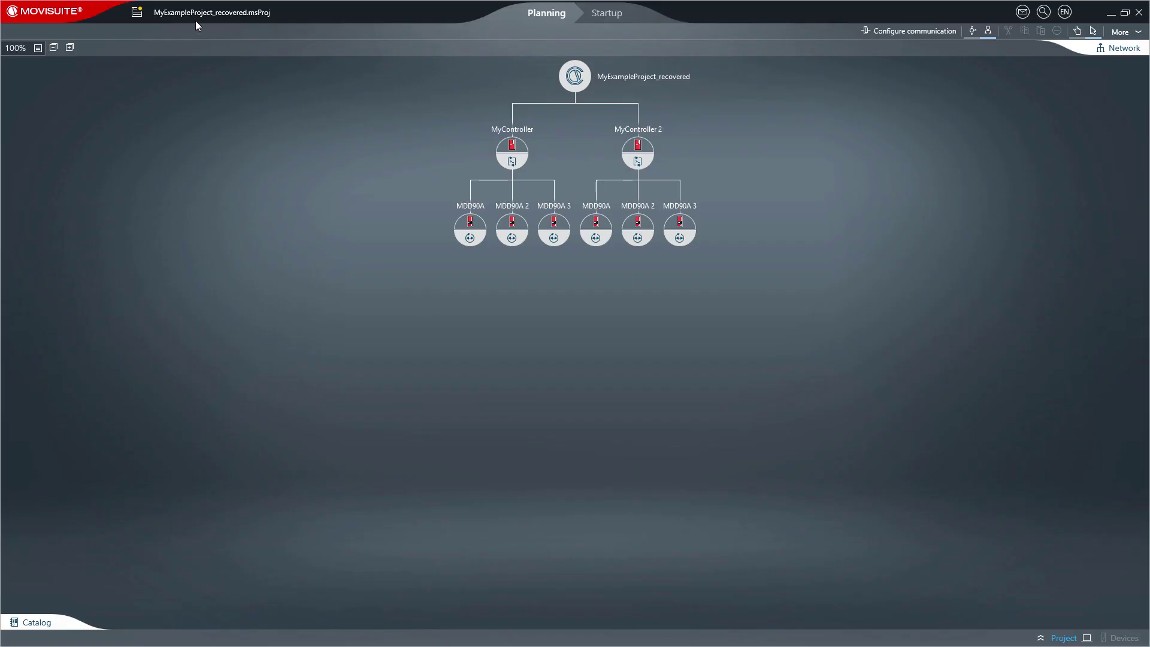
{"action": "left_click", "coordinate": [140, 15]}
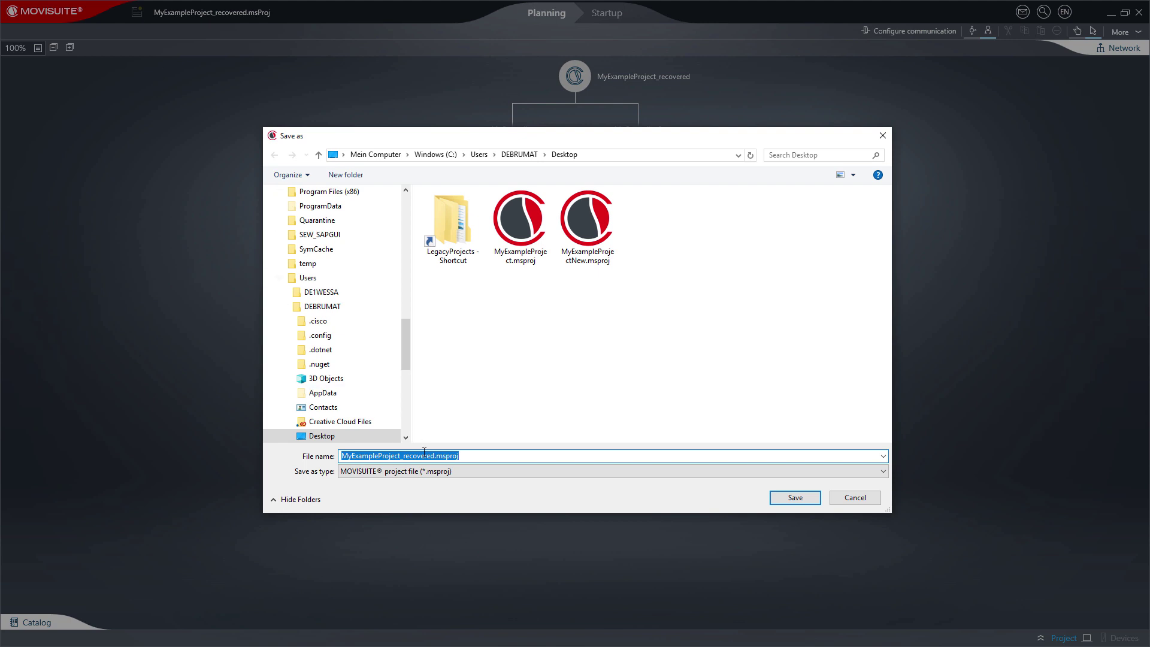
{"action": "left_click", "coordinate": [776, 500]}
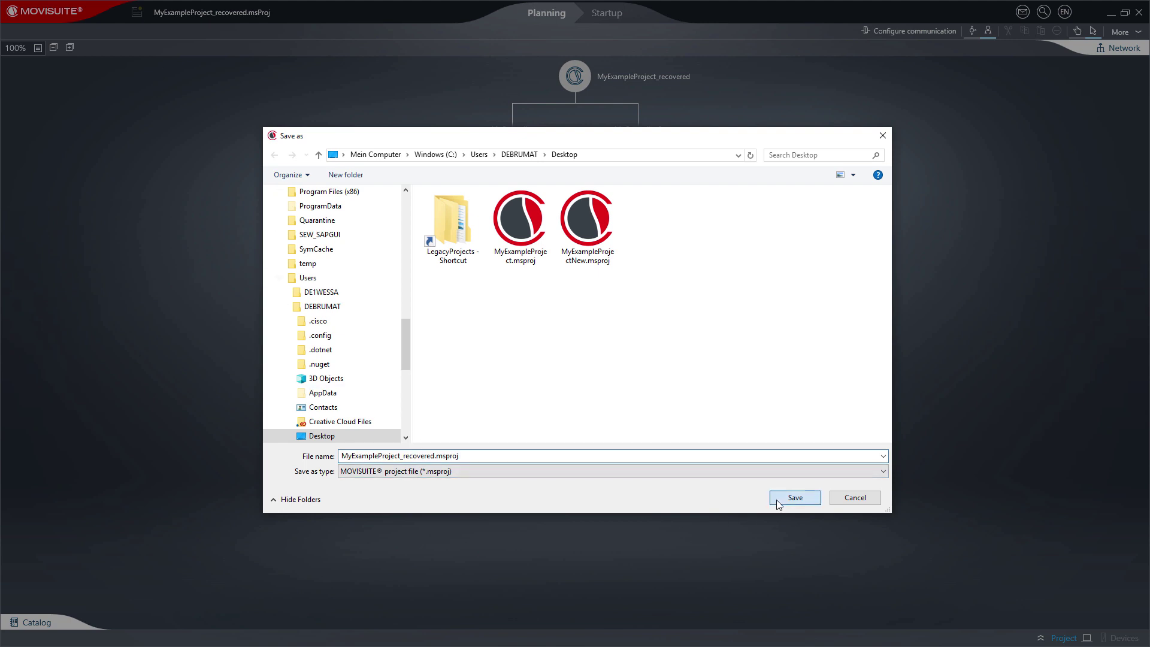